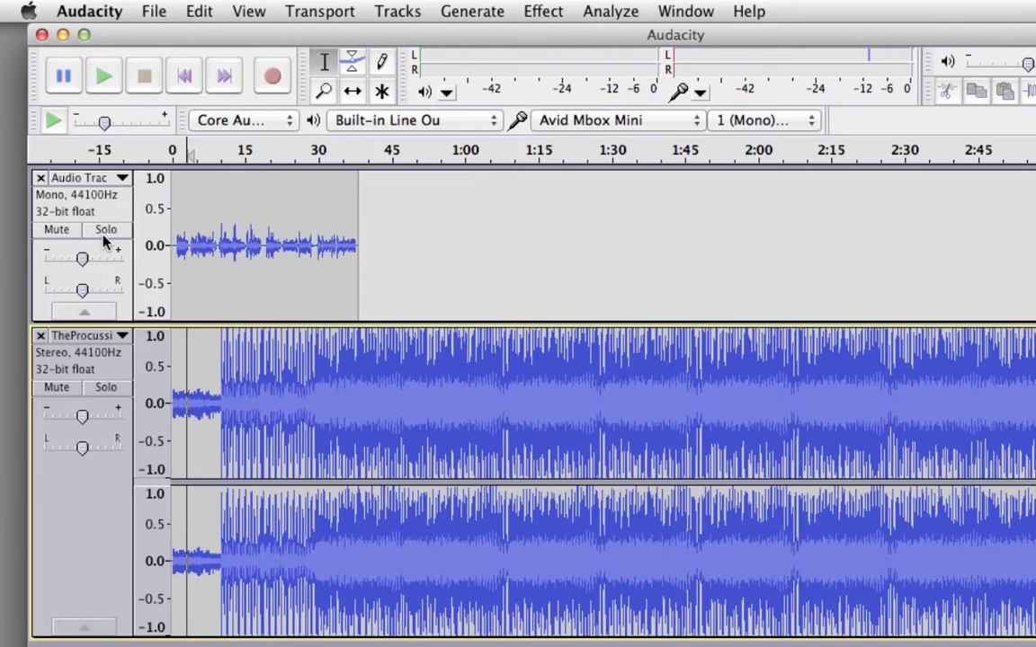
Toggle mute on and off for the stereo music track and solo on and off for the mono audio track
left_click(60, 387)
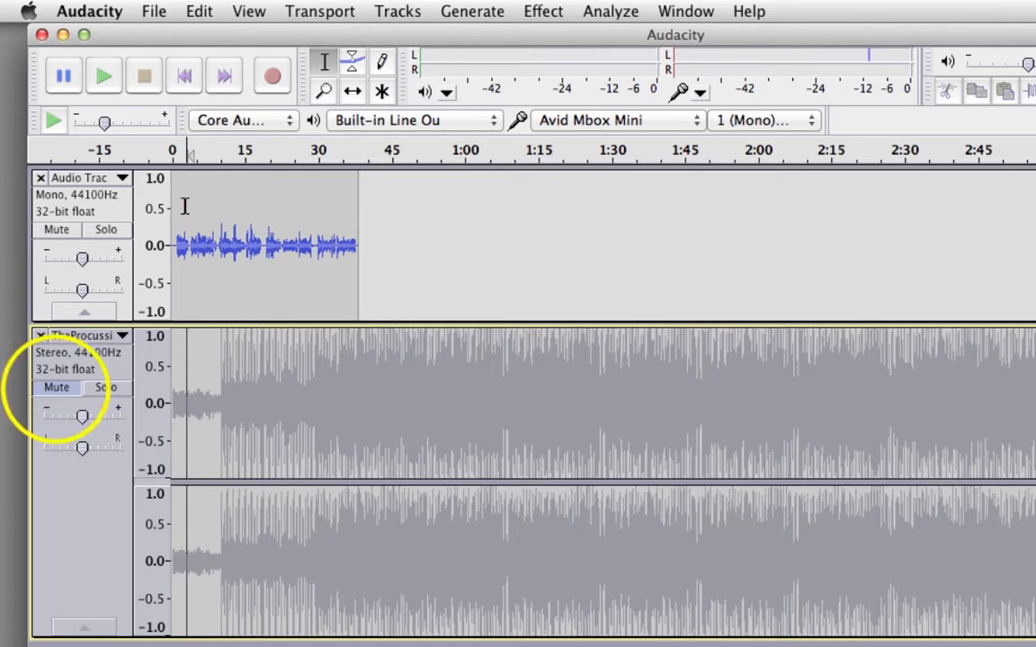
left_click(56, 388)
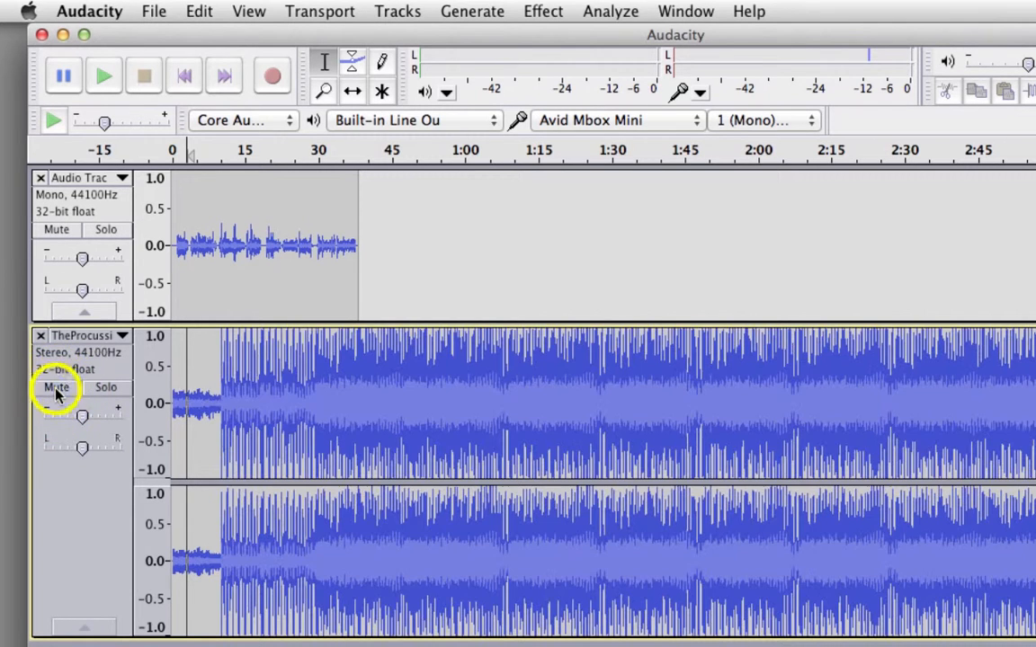
left_click(107, 231)
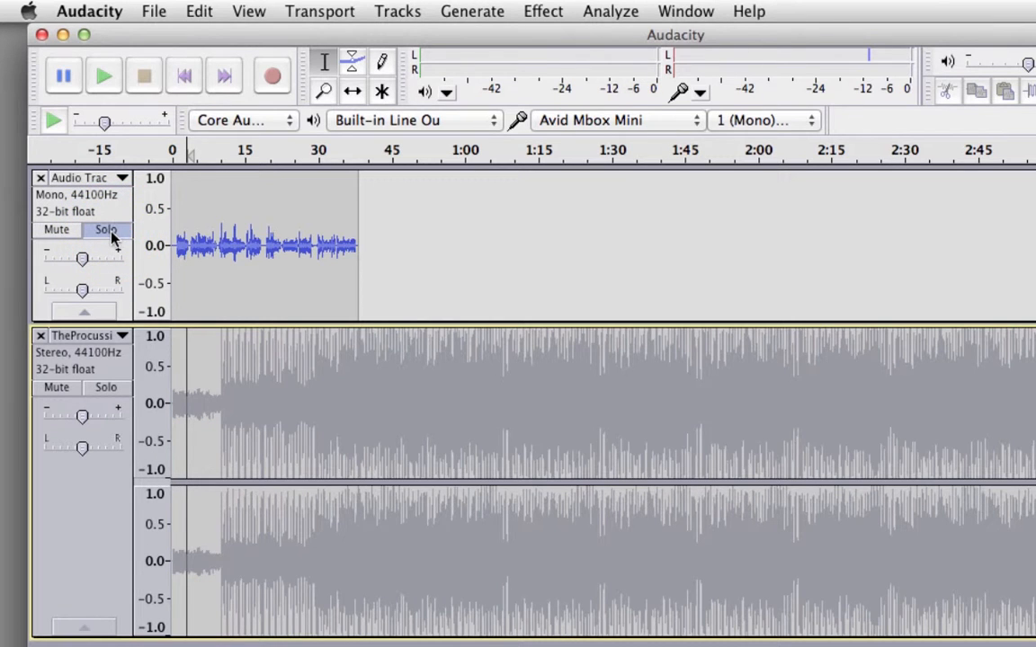
left_click(105, 231)
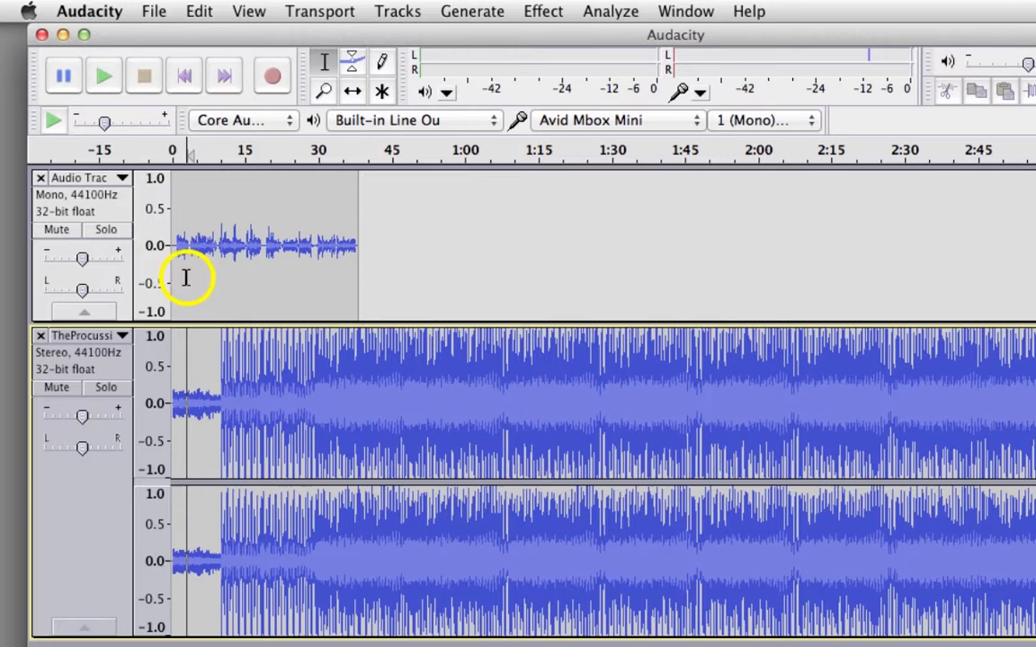
Solo the mono audio track
left_click(190, 279)
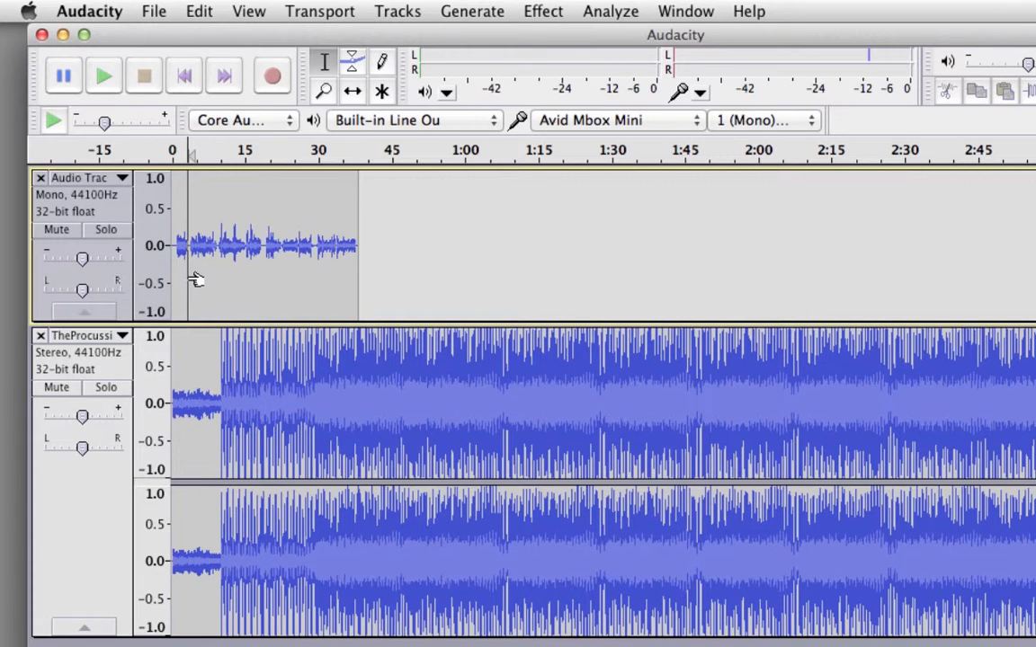
left_click(107, 231)
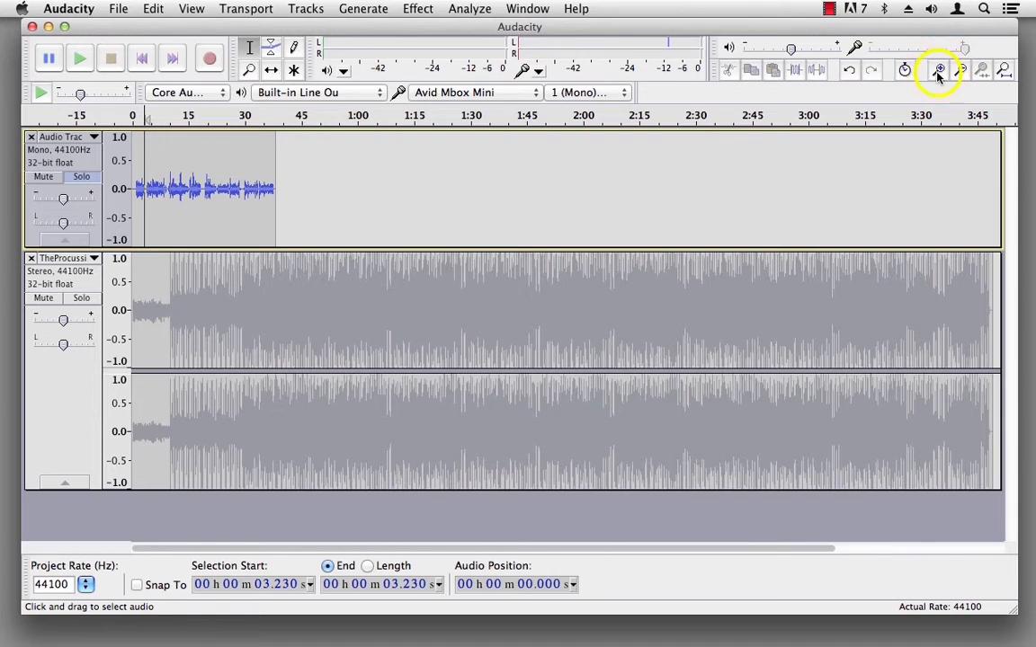
Examine the mono track's waveform in closer detail with the Selection tool, placing the cursor at phrases and pauses between about 8 and 19 seconds
left_click(937, 72)
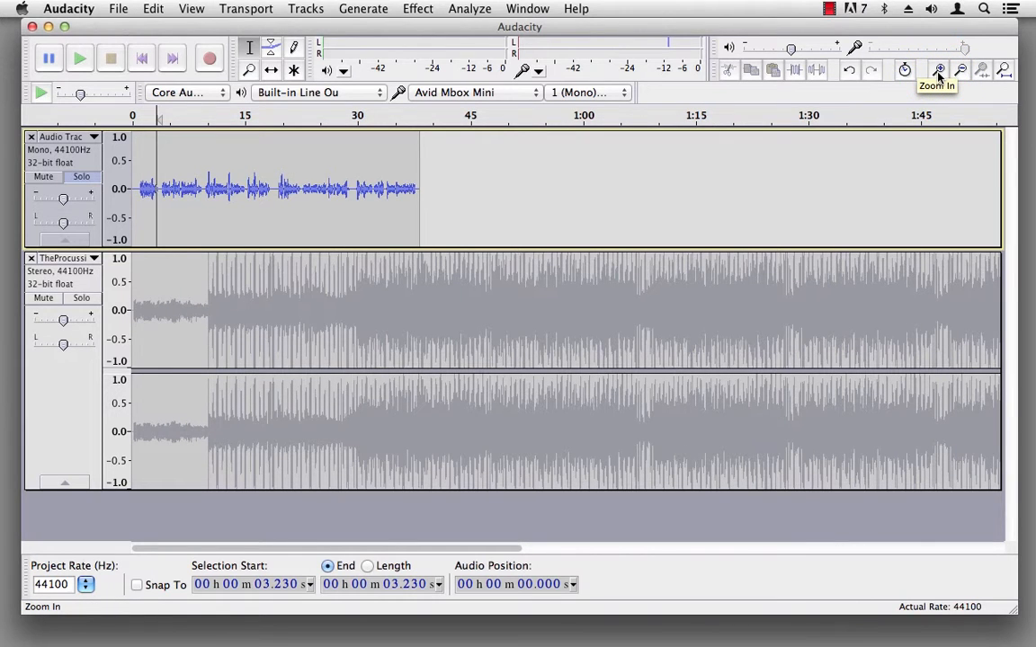
left_click(938, 72)
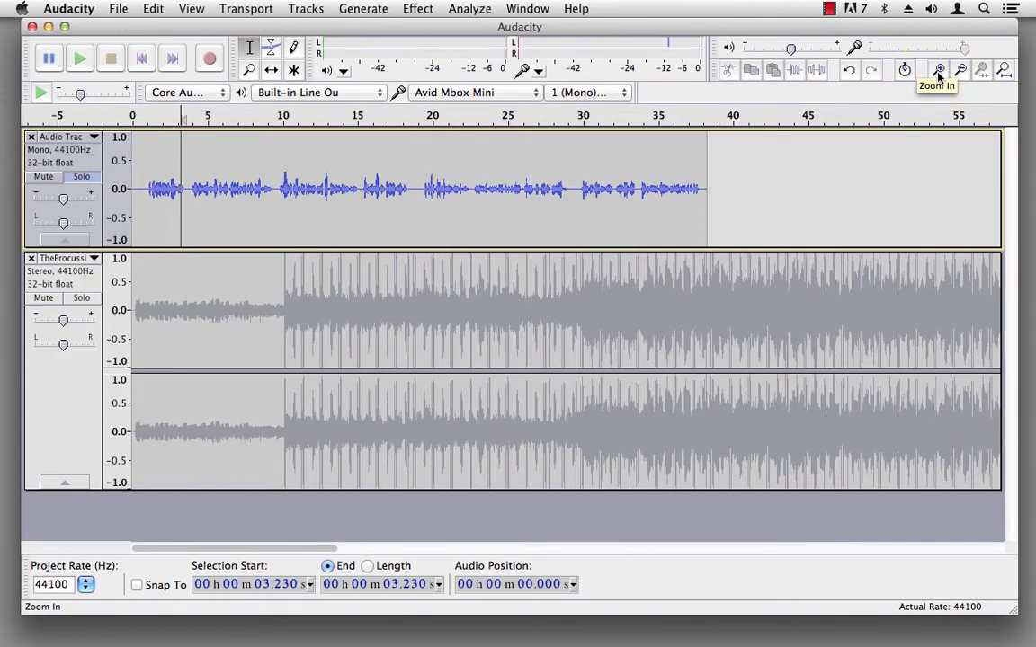
left_click(938, 72)
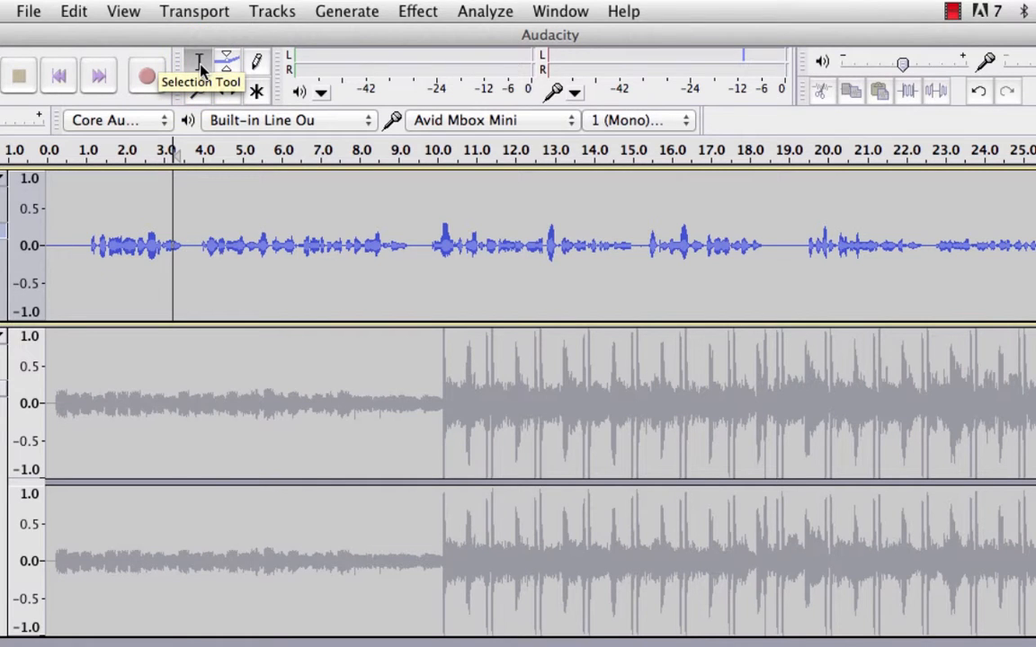
left_click(789, 257)
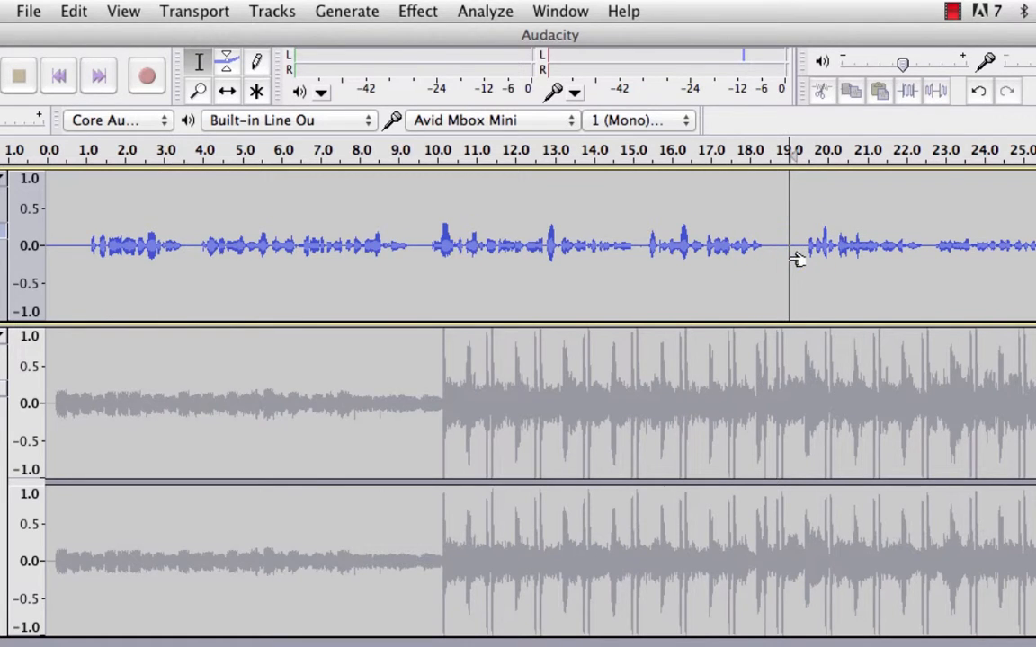
left_click(616, 261)
left_click(777, 259)
left_click(464, 270)
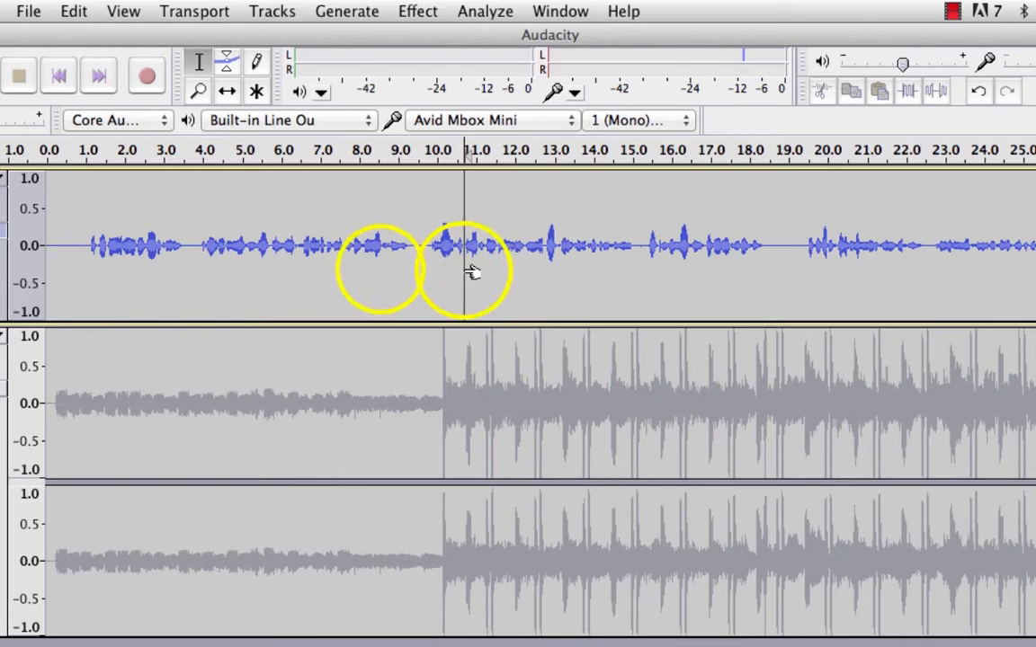
left_click(381, 269)
left_click(467, 269)
left_click(685, 263)
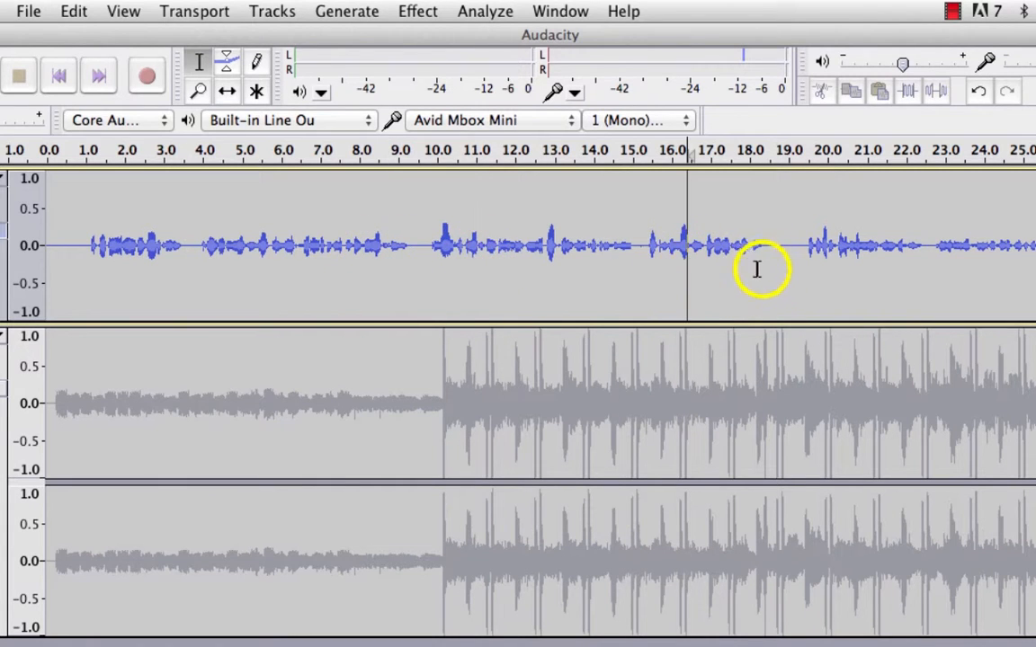
left_click(762, 268)
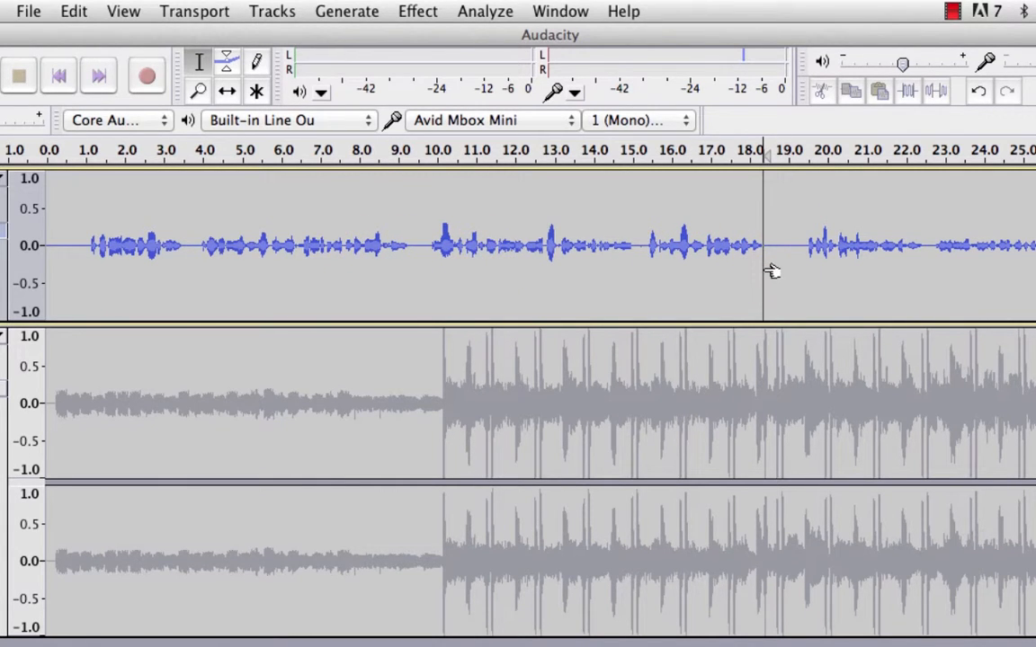
left_click(776, 271)
left_click(769, 268)
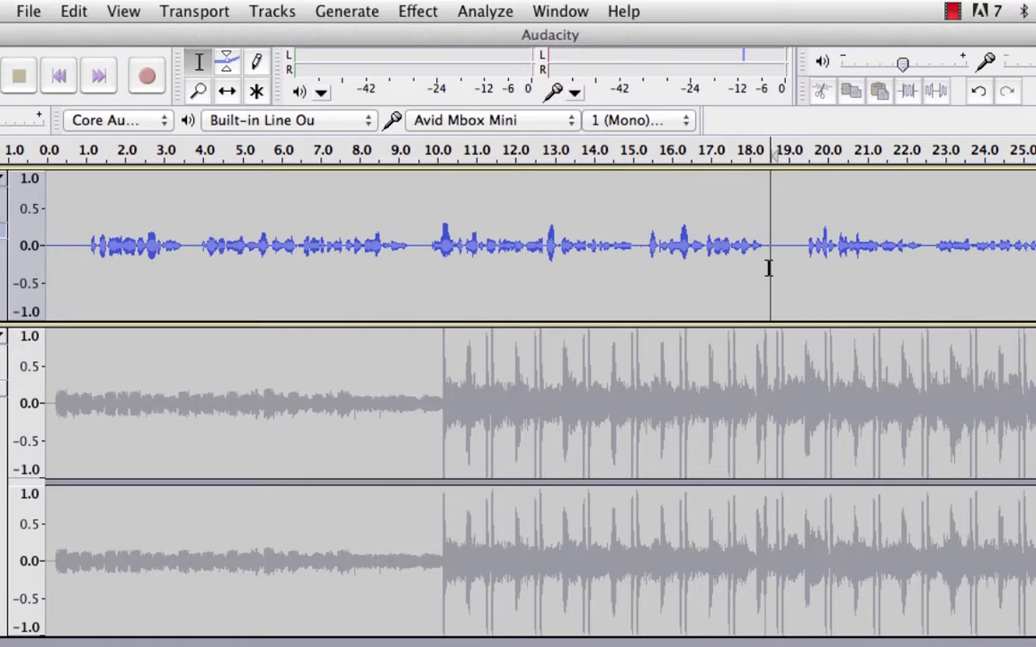
Preview the cut of the silent gap from about 18.5 to 19.4 seconds in the mono track and delete that gap
left_click_drag(769, 268, 804, 277)
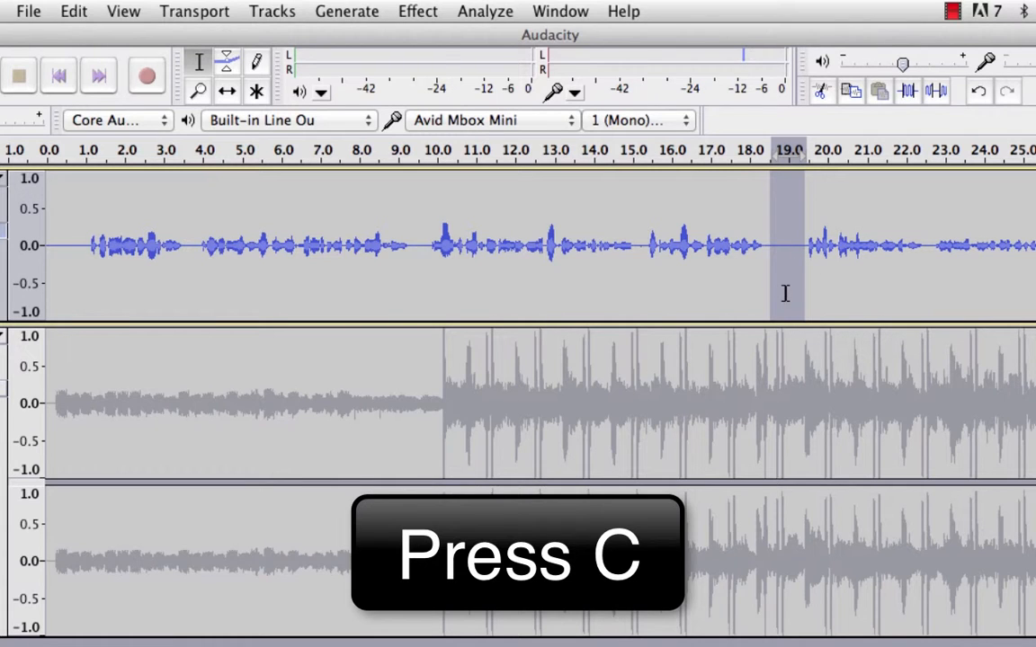
key("c")
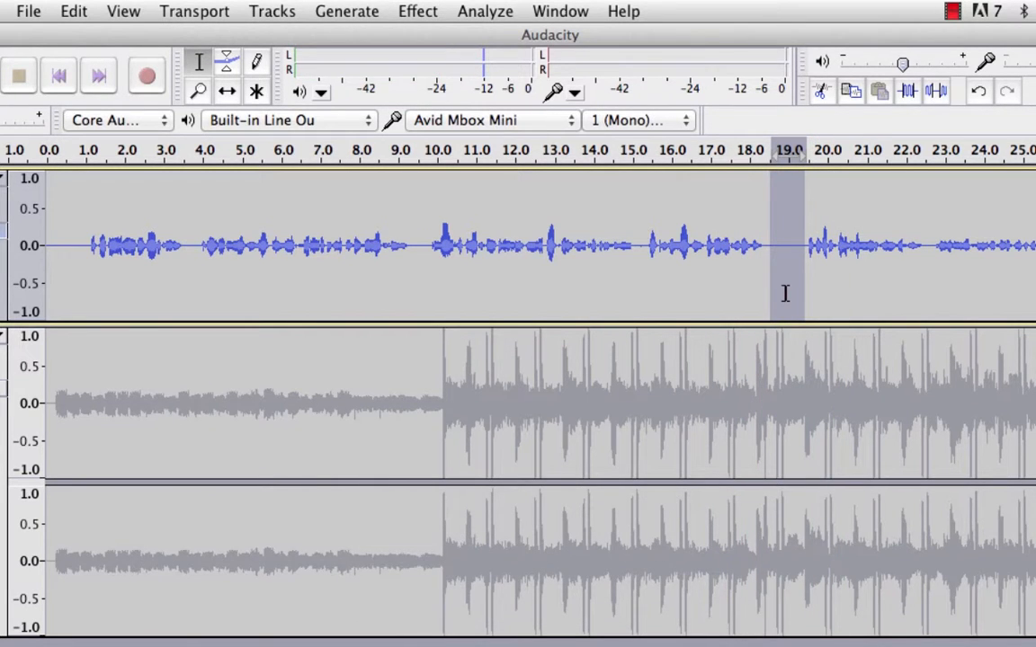
key("BackSpace")
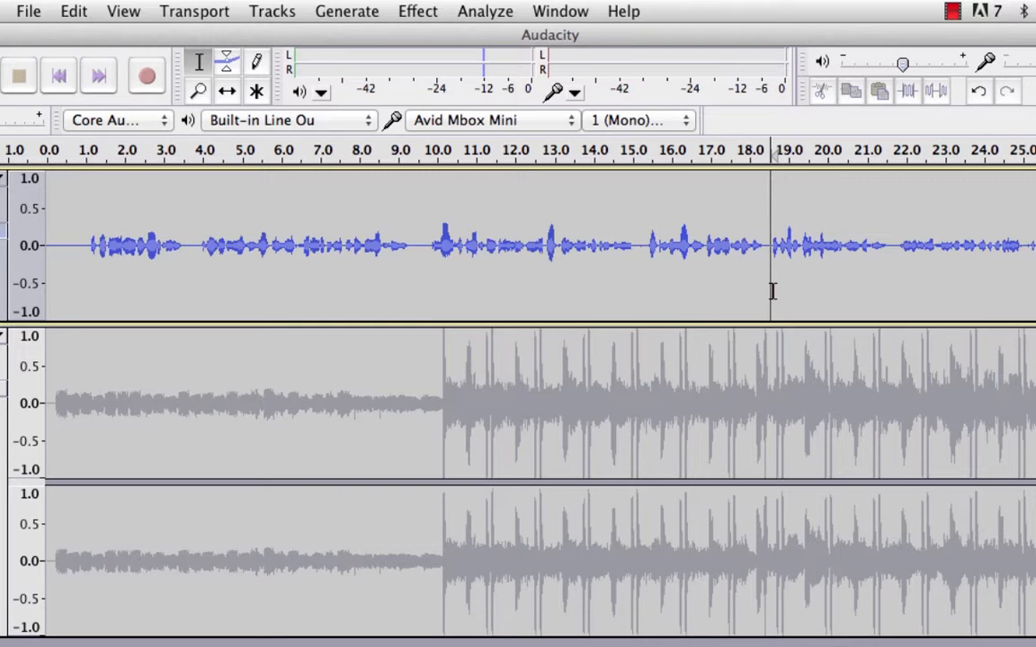
Play the mono track across the edit from about 17.8 seconds, and undo the deletion of the gap
left_click(743, 291)
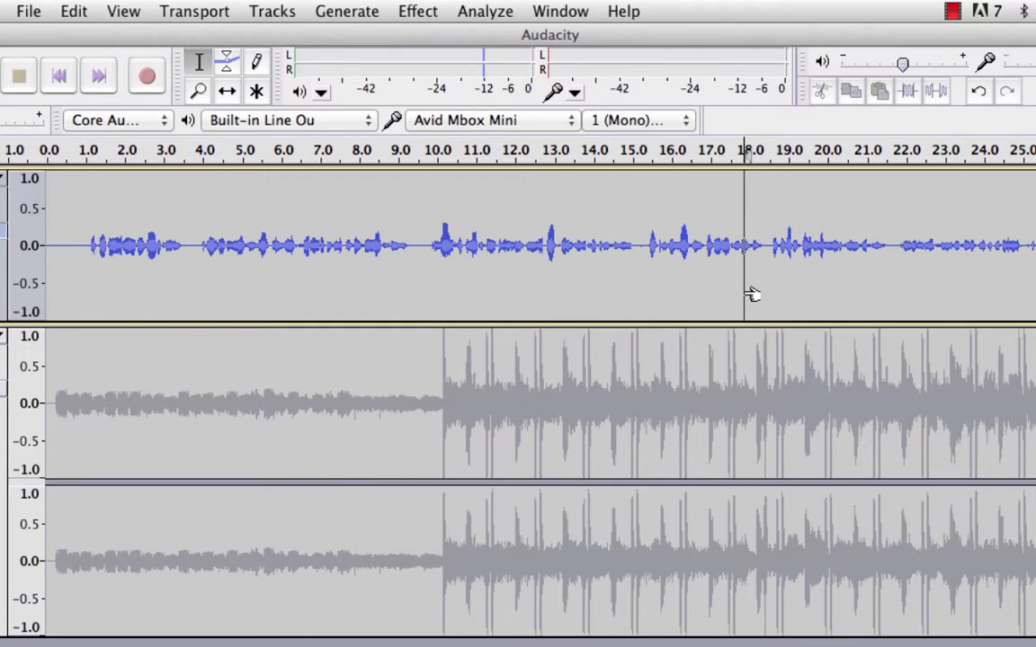
key("space")
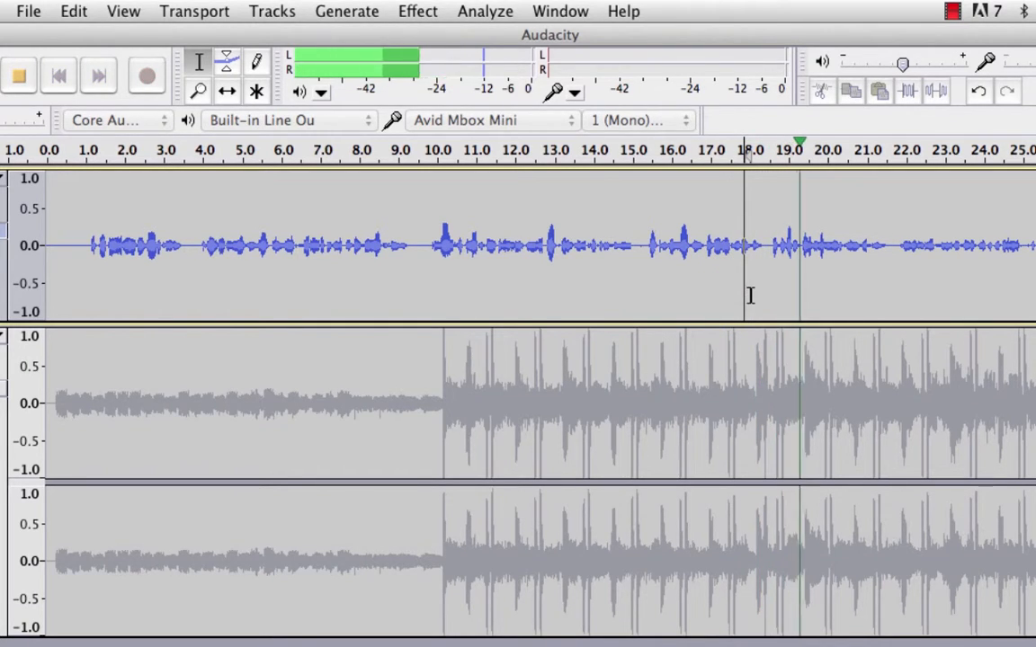
key("space")
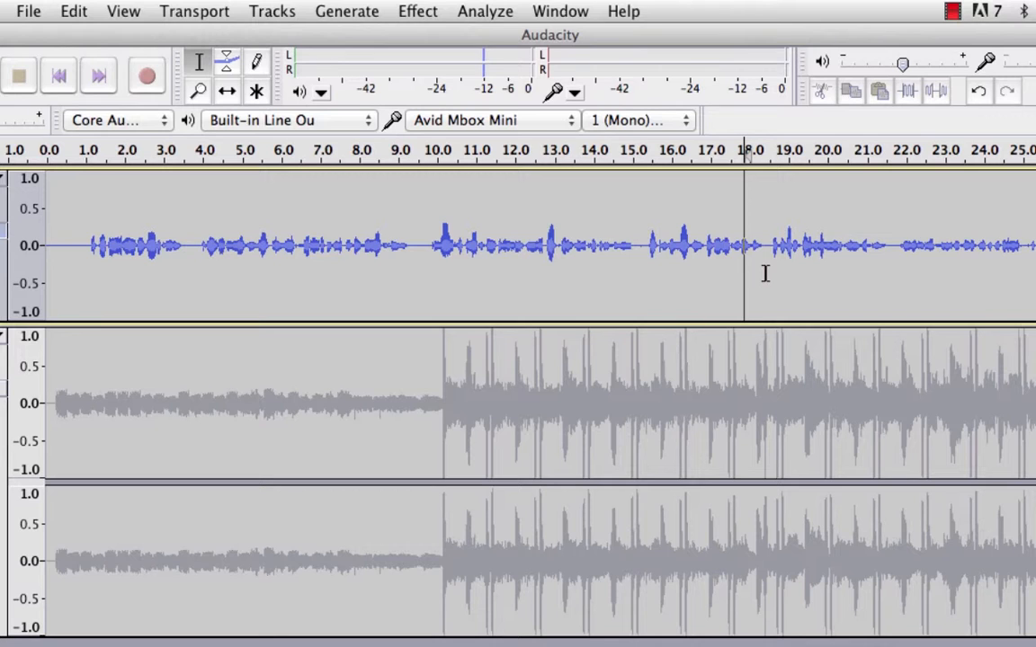
key("super+z")
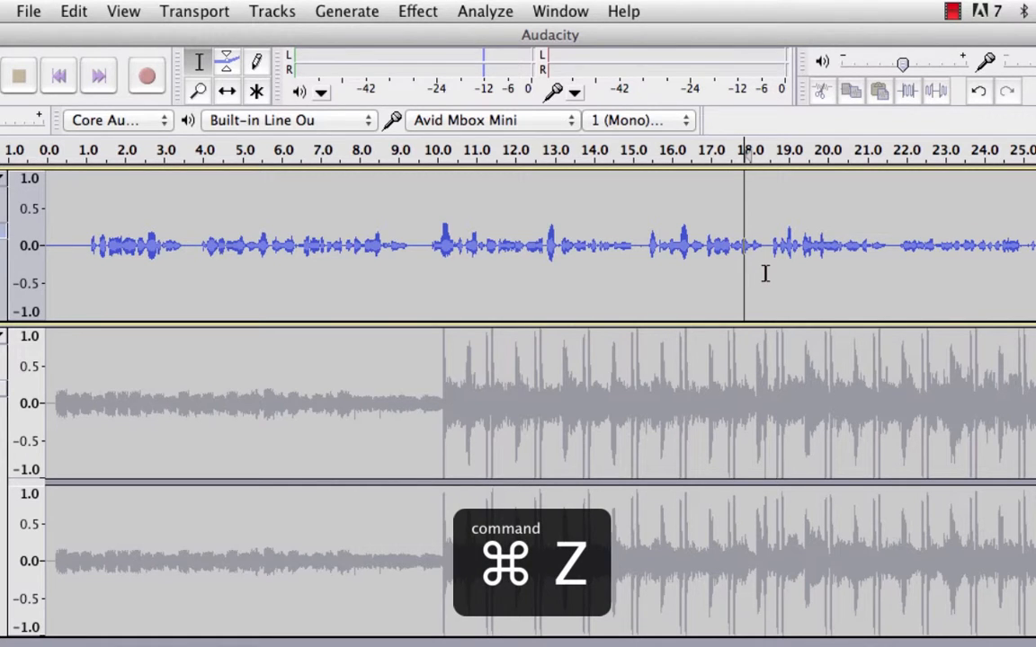
key("super+z")
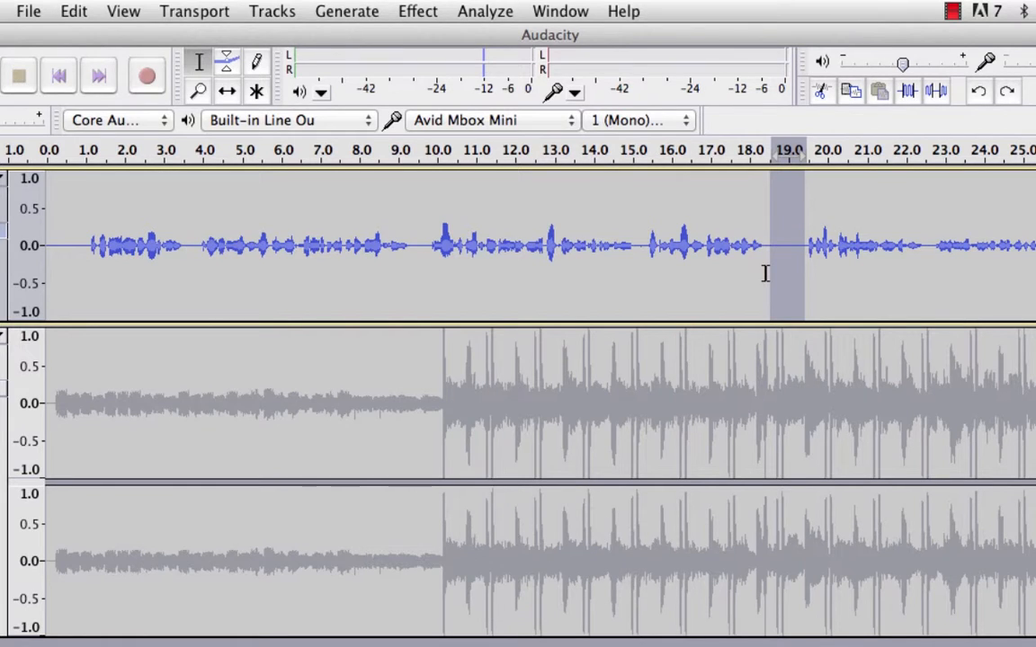
Split the mono track's clip at about 18.9 seconds, in the pause between two phrases
left_click(355, 235)
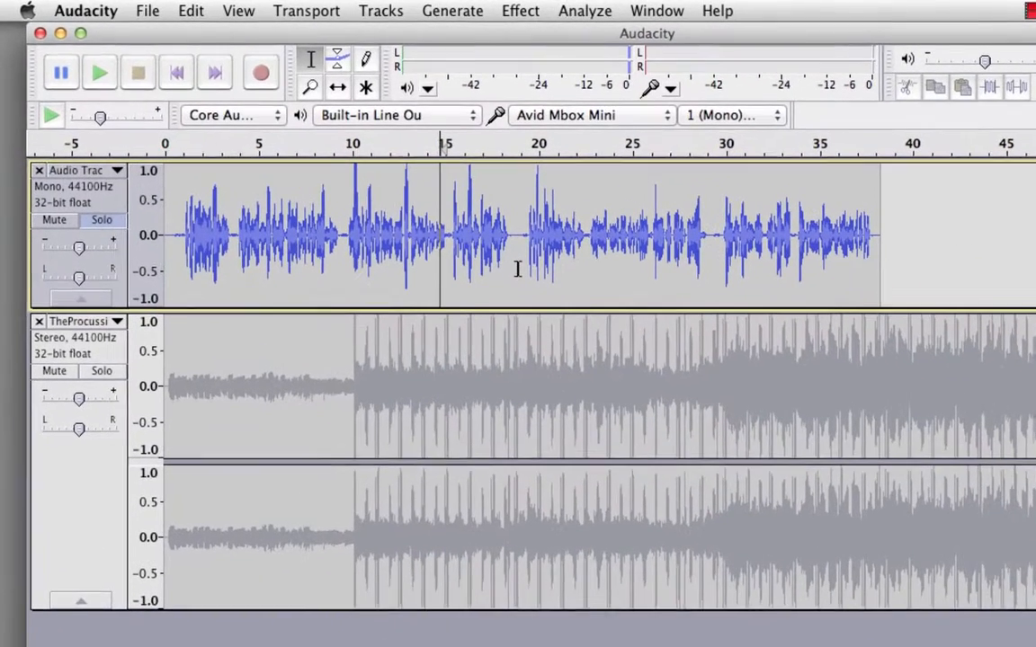
left_click(518, 270)
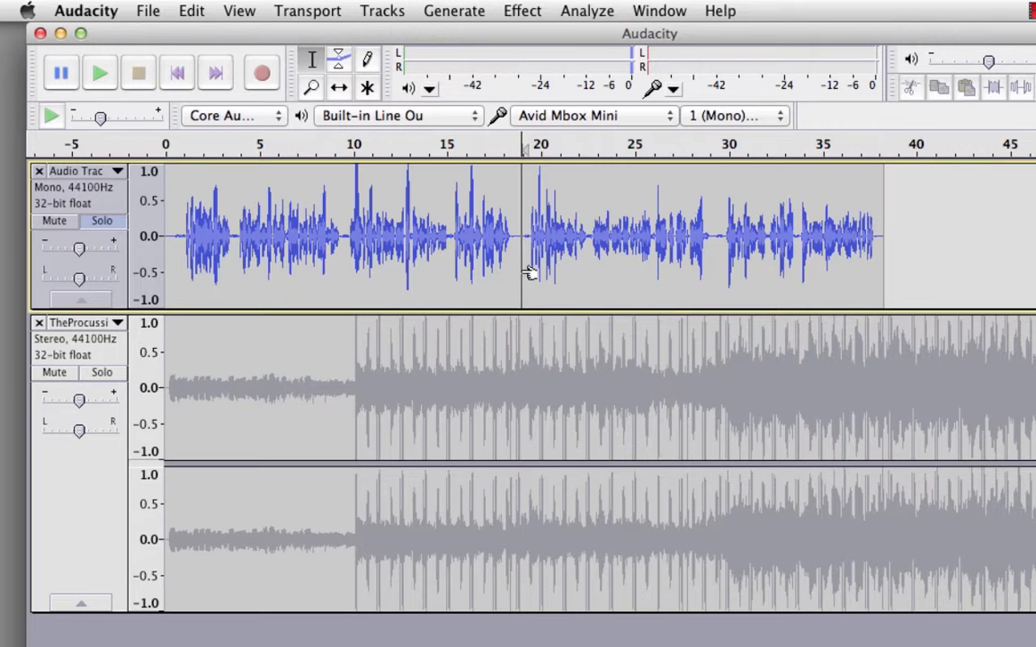
left_click(192, 11)
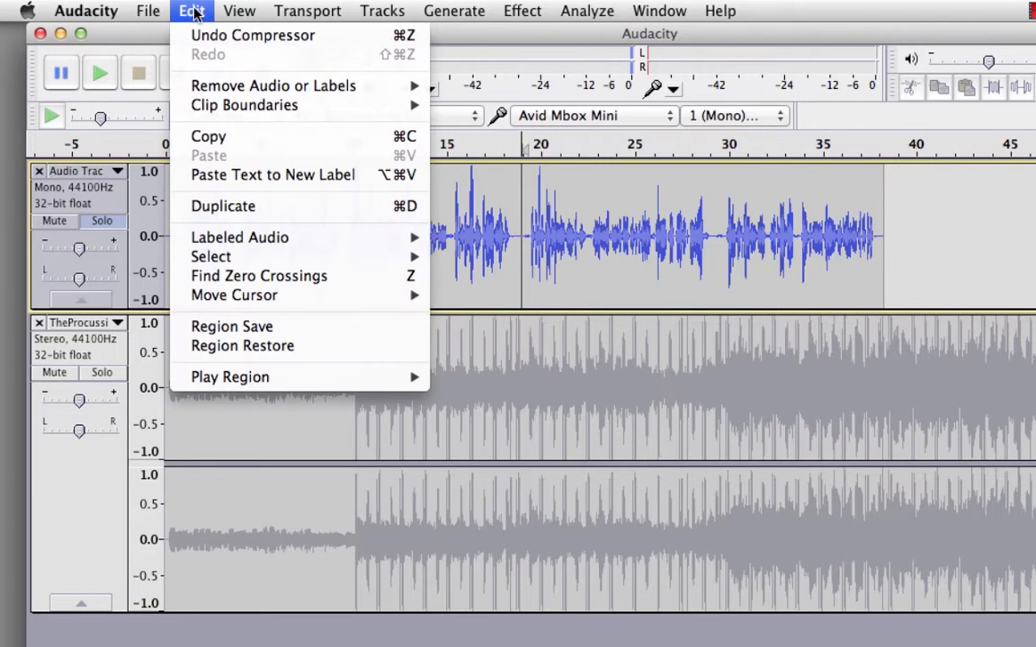
mouse_move(293, 108)
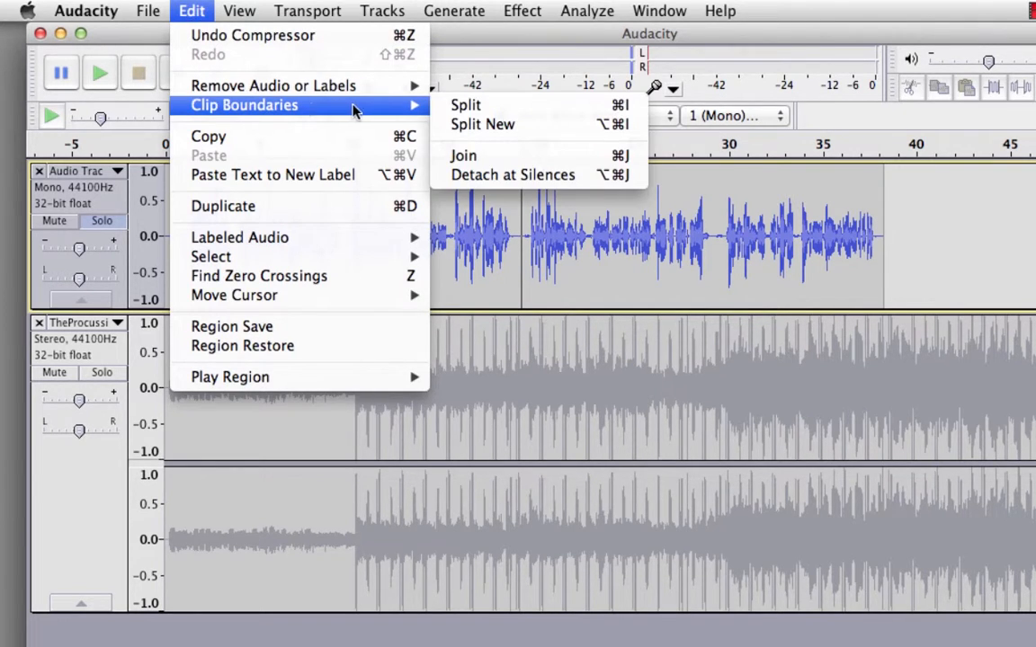
left_click(479, 107)
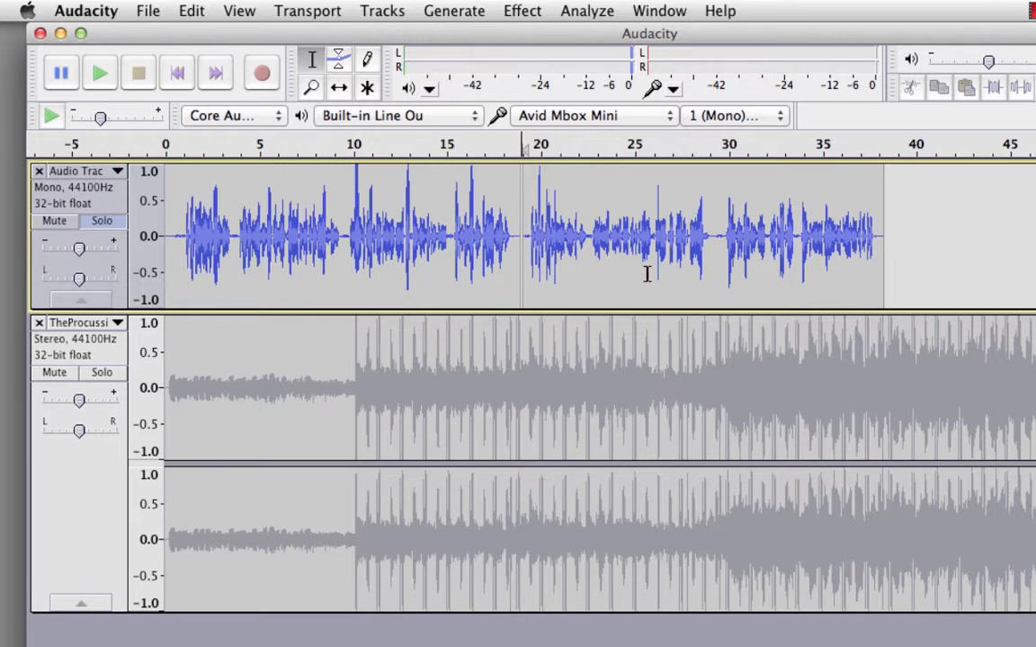
key("super+i")
Shift the mono track's second clip with the Time Shift tool so that it starts at about 29.3 seconds
left_click(339, 90)
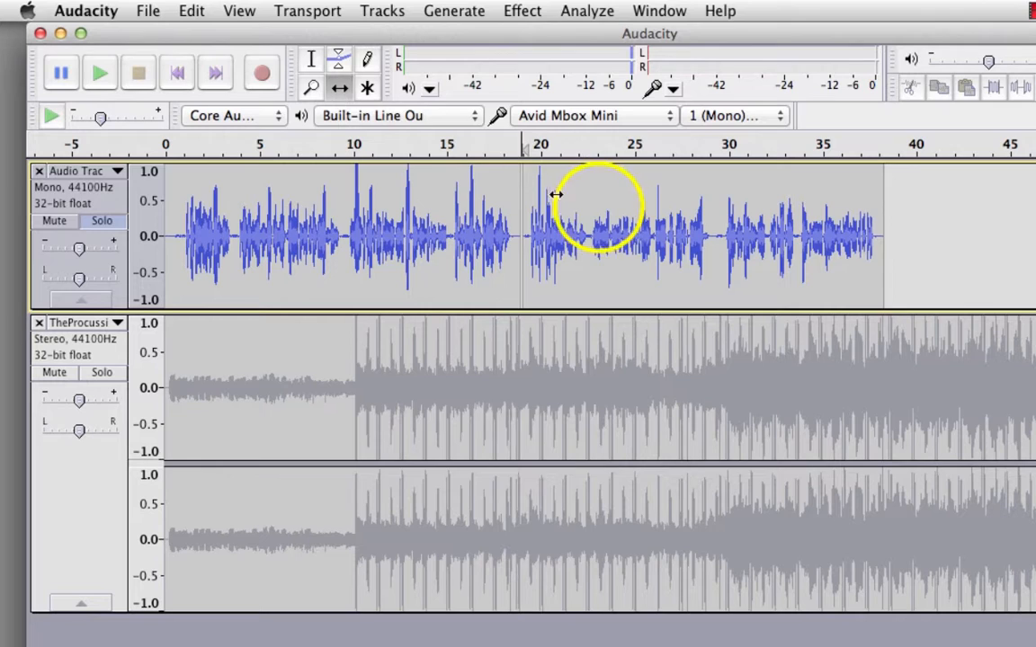
left_click_drag(599, 209, 680, 239)
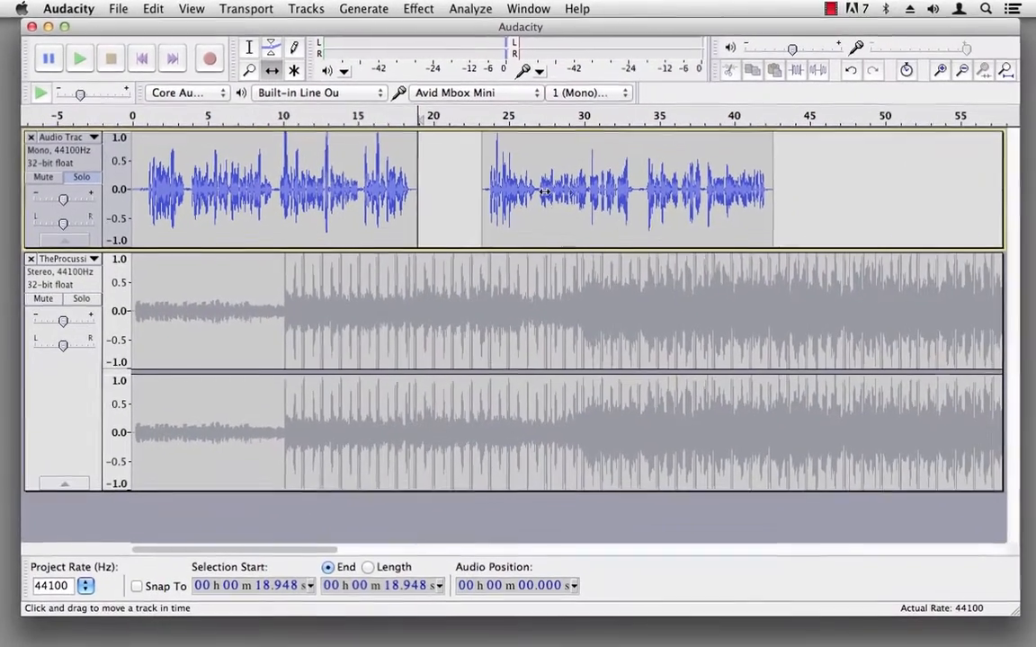
left_click_drag(544, 192, 635, 192)
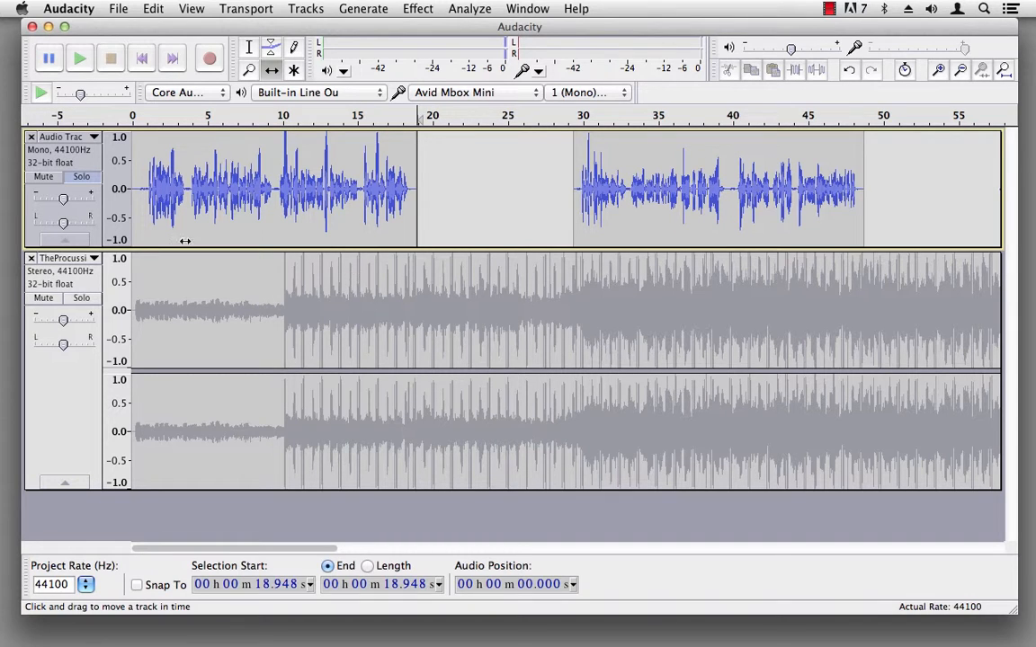
Switch solo from the mono audio track to the stereo music track and play a short stretch of the music
left_click(79, 178)
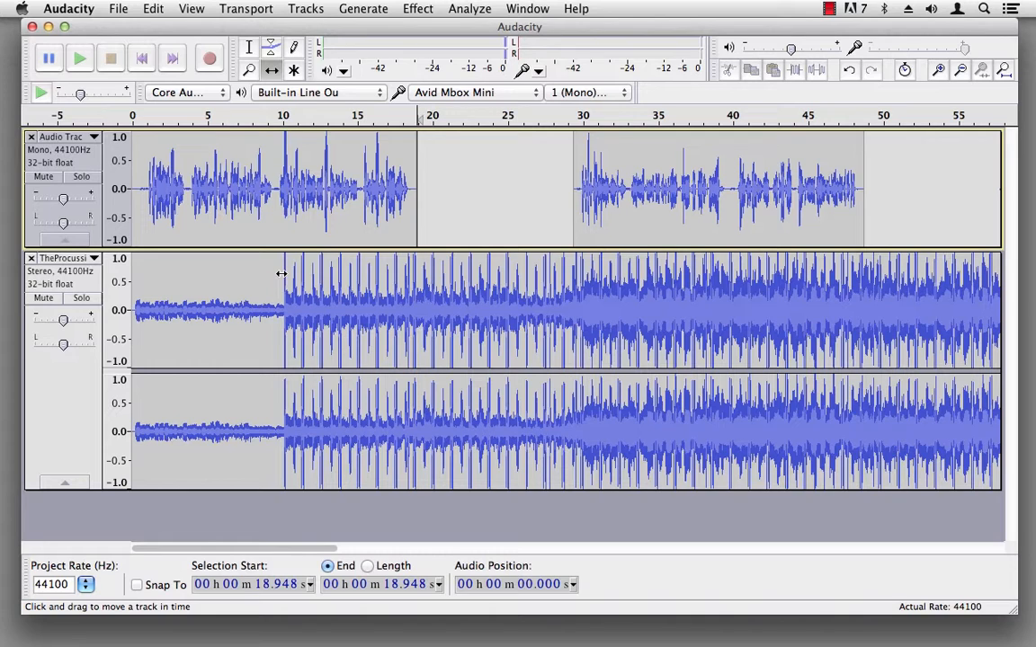
left_click(81, 299)
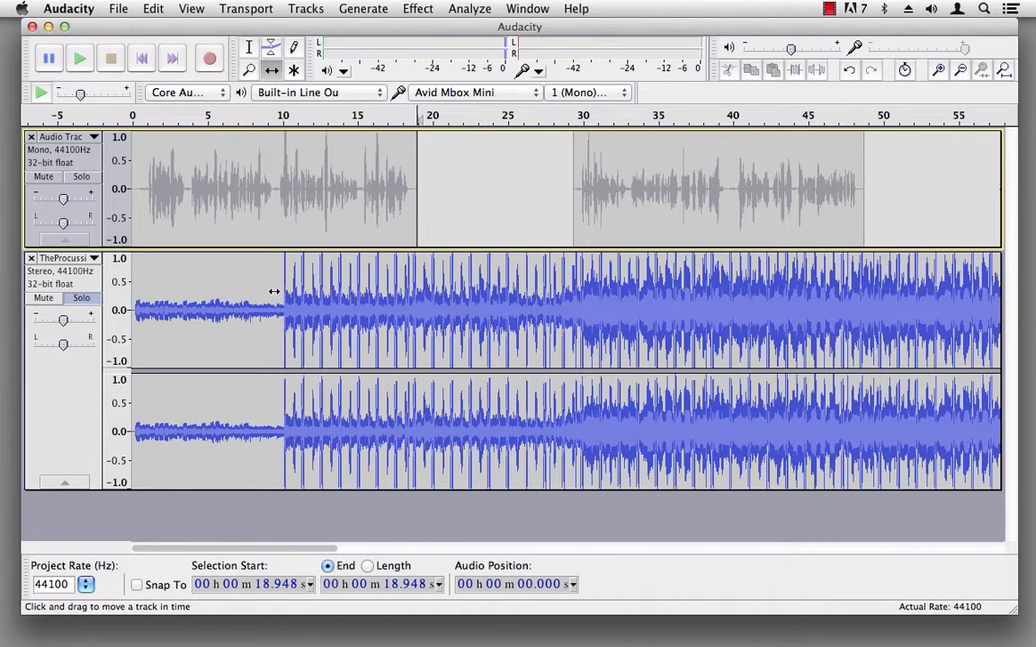
left_click(273, 291)
key("space")
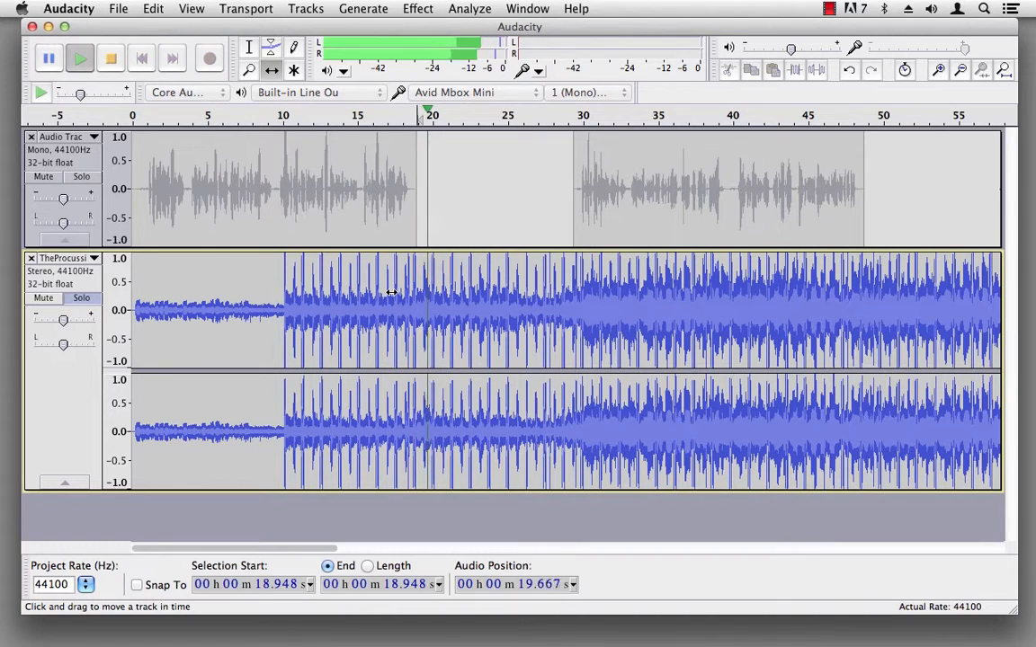
key("space")
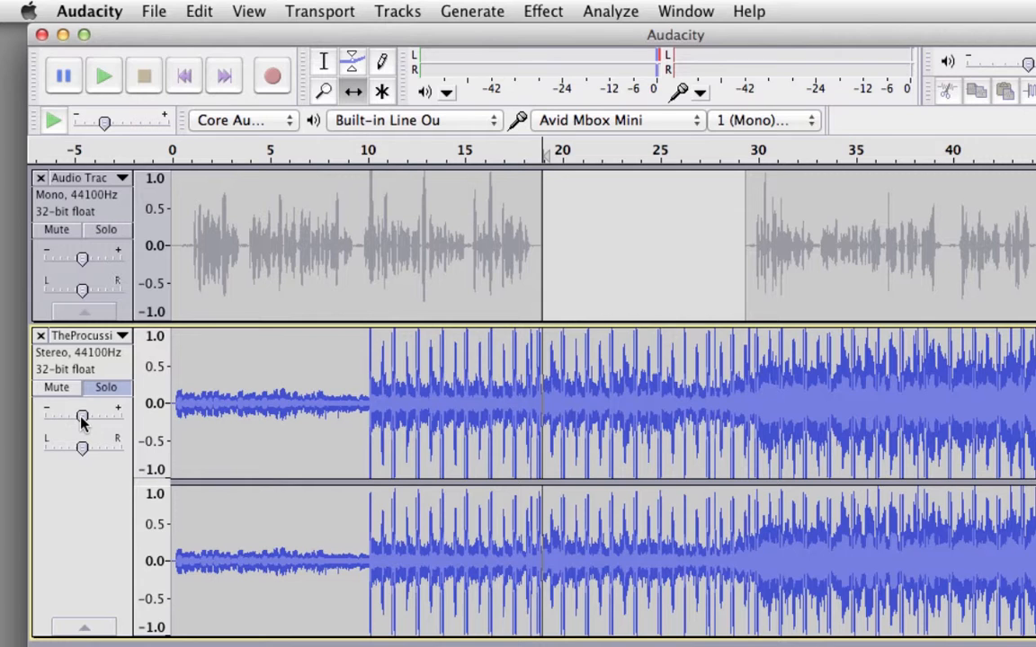
Lower the stereo music track's gain well below its centre setting while listening to the playback
left_click_drag(81, 420, 56, 428)
key("space")
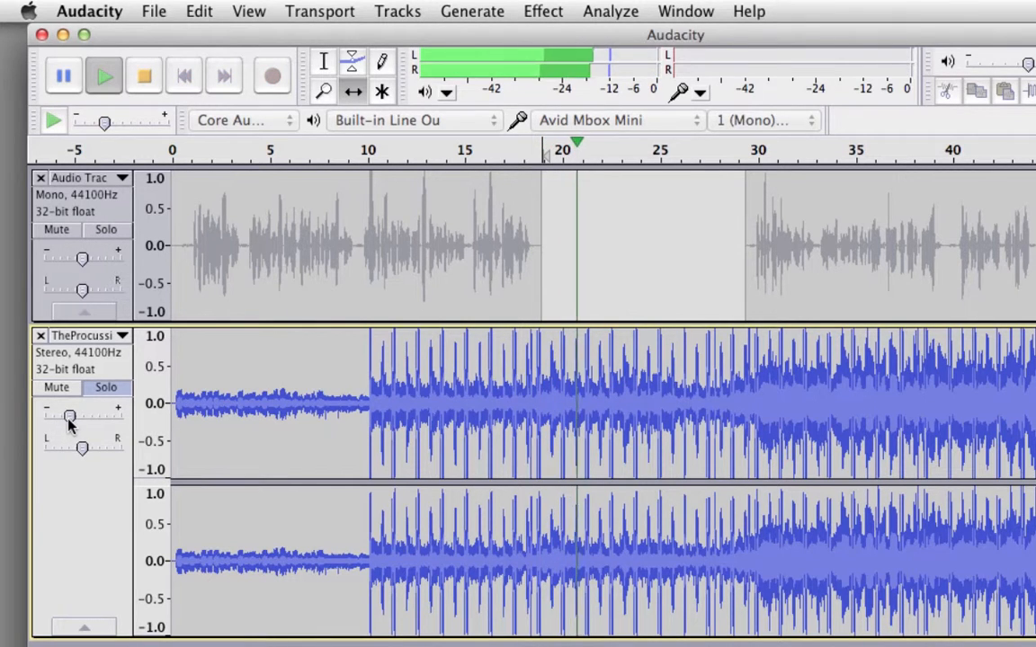
left_click_drag(67, 423, 63, 422)
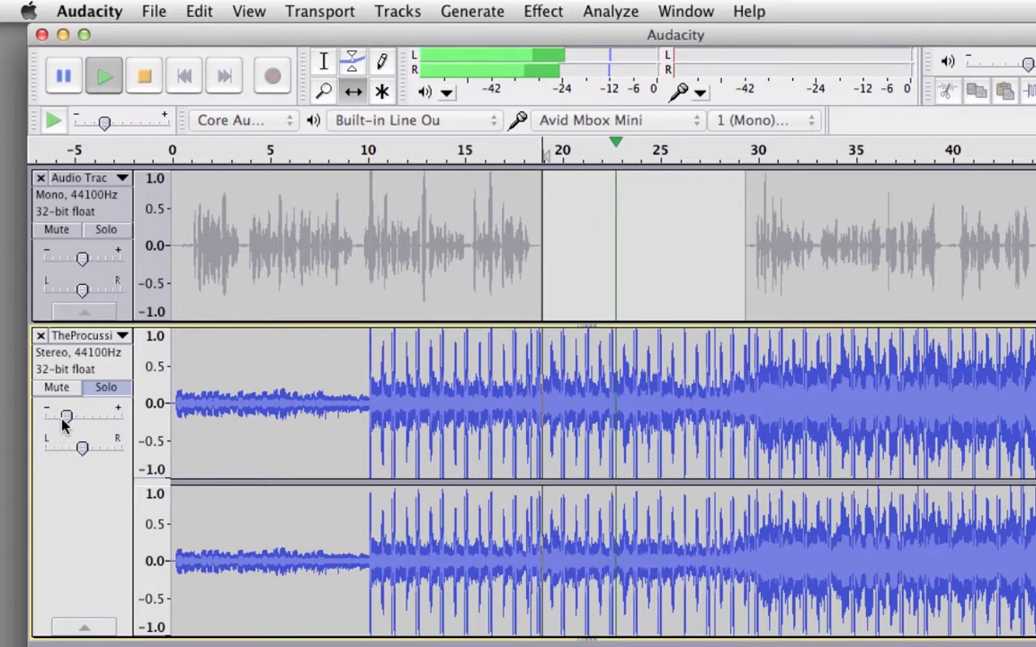
key("space")
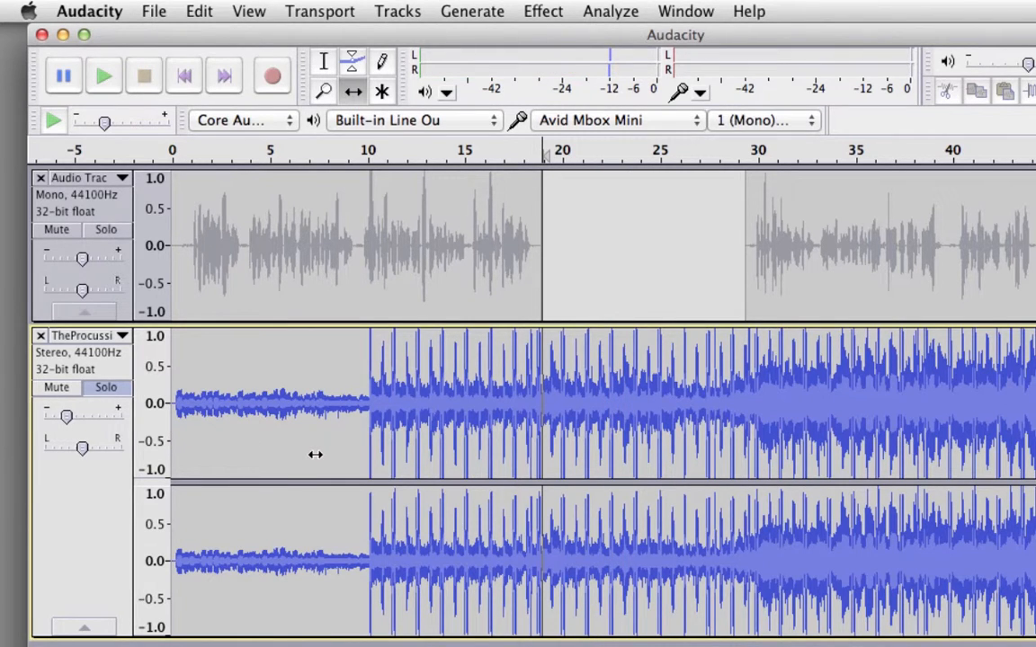